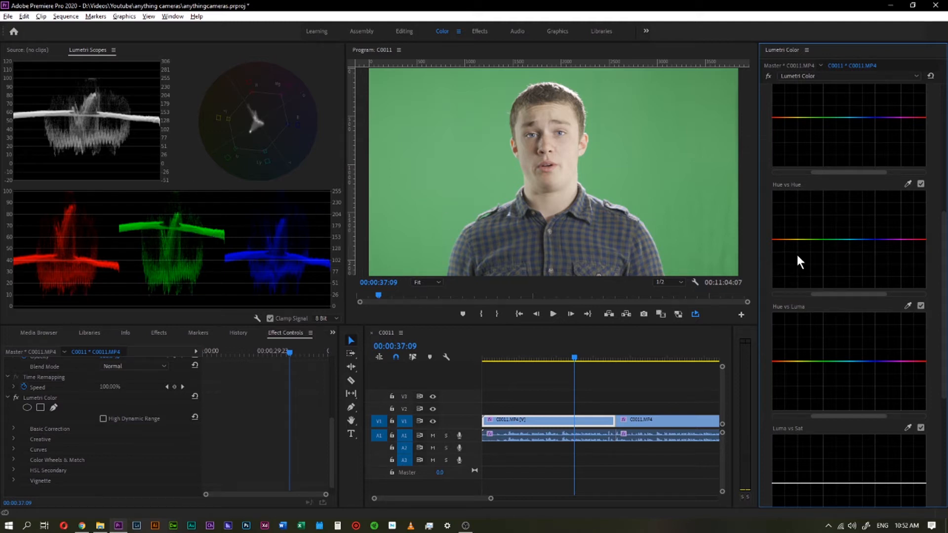
# - Add three points around green on the clip's Hue vs Luma curve and raise the middle one to brighten the green screen
pyautogui.scroll(5, 832, 126)
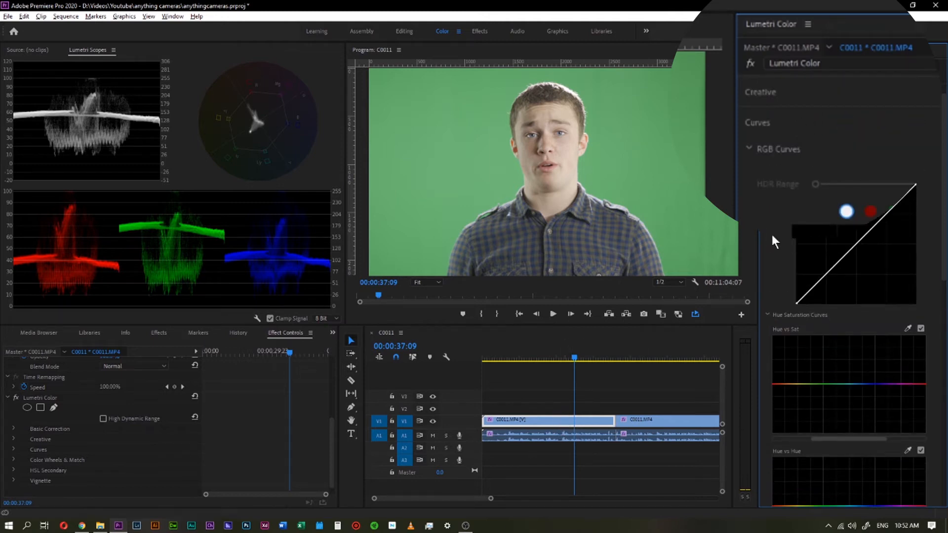
pyautogui.scroll(-10, 784, 148)
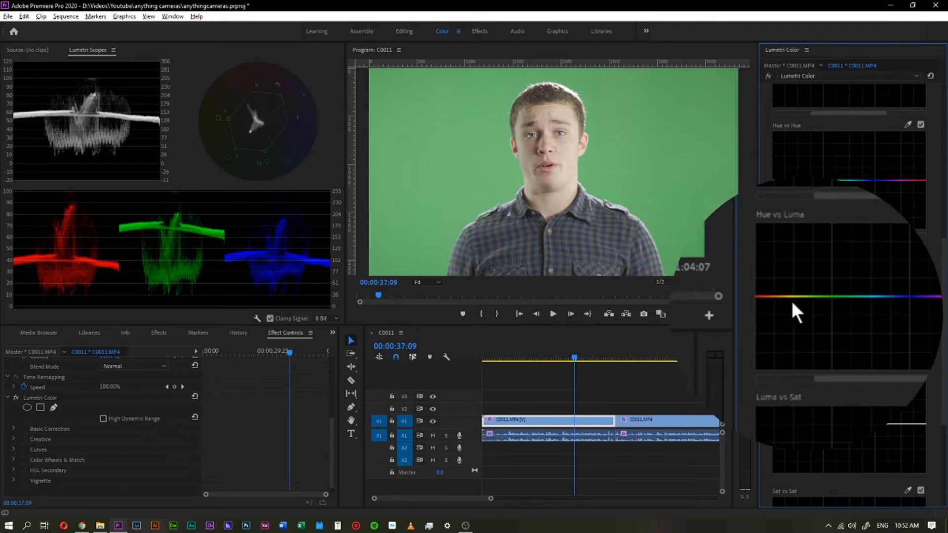
pyautogui.click(833, 297)
pyautogui.click(812, 297)
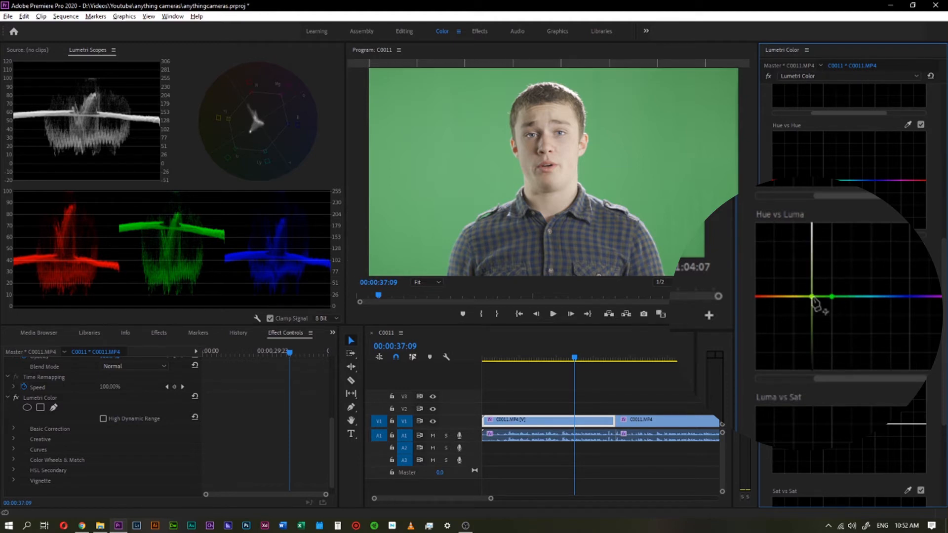
pyautogui.click(851, 297)
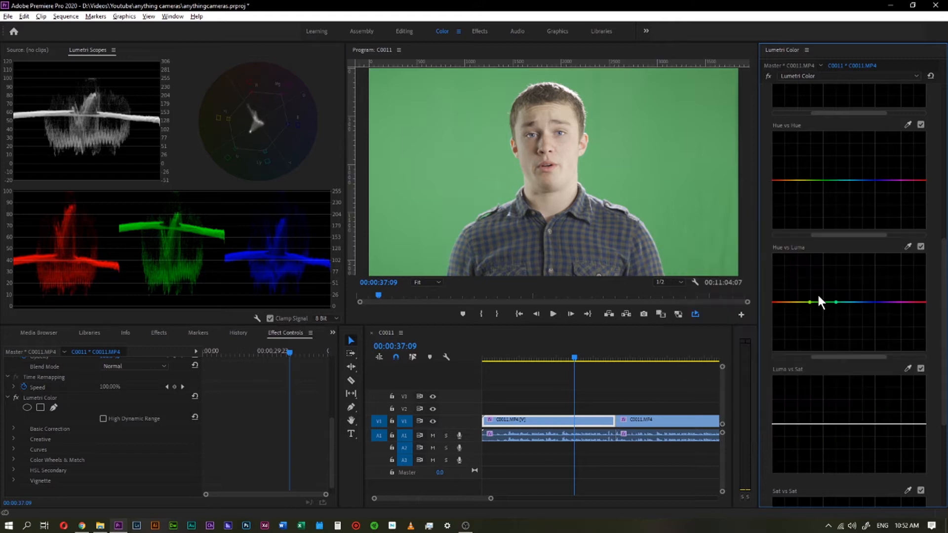
pyautogui.moveTo(823, 302); pyautogui.dragTo(824, 290)
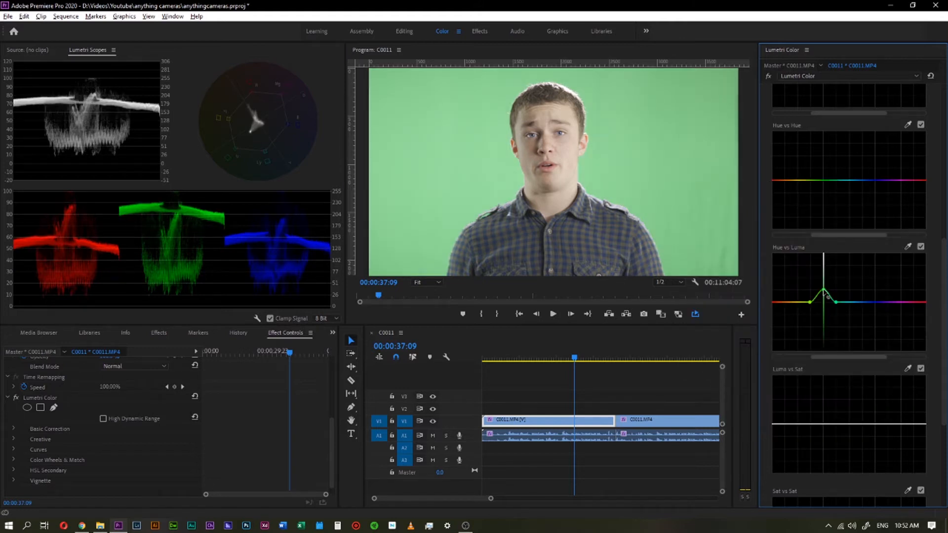
pyautogui.moveTo(828, 297); pyautogui.dragTo(824, 285)
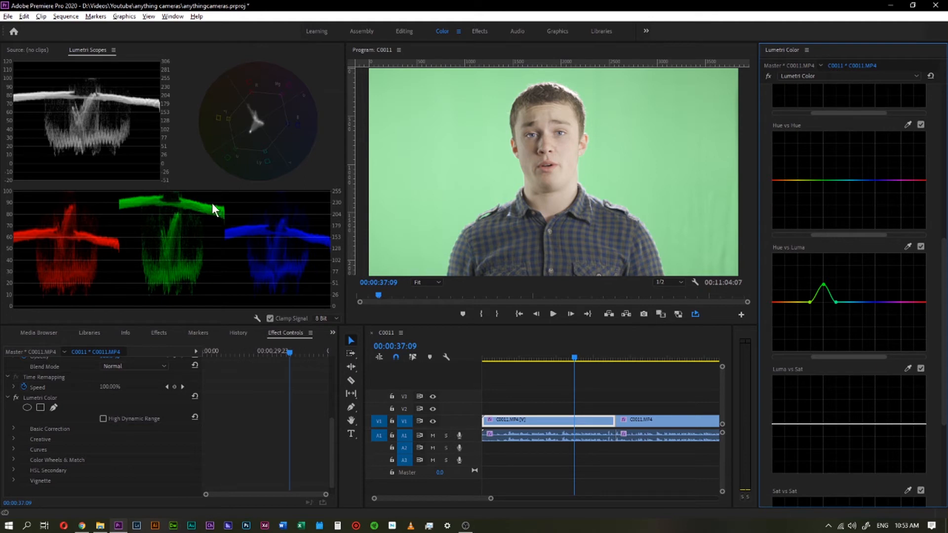
# - Find the Ultra Key effect, apply it to the first C0011.MP4 clip on V1 and bring up its settings
pyautogui.click(634, 150)
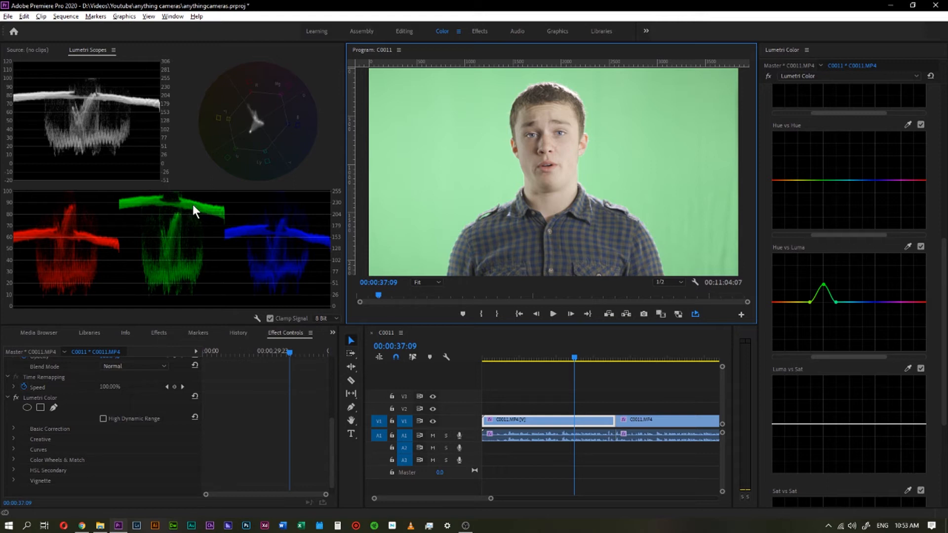
pyautogui.click(158, 334)
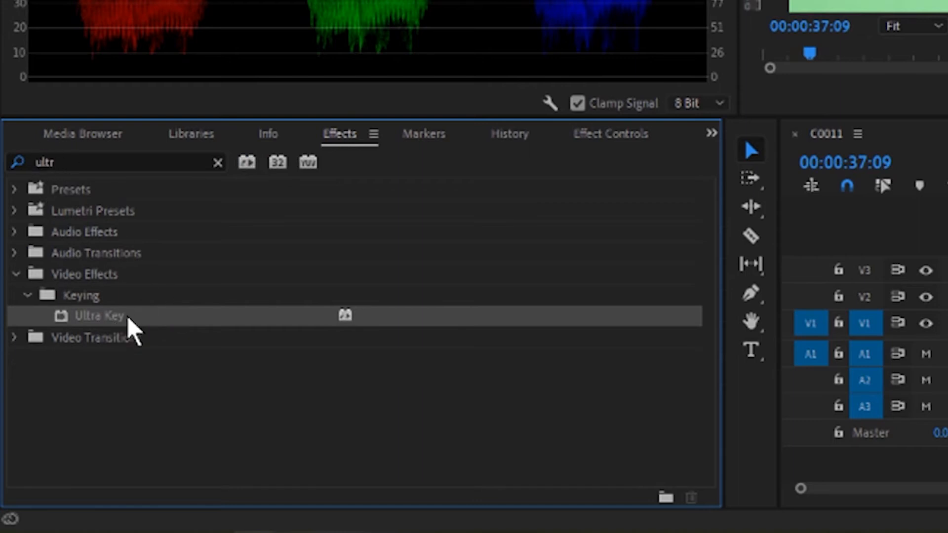
pyautogui.moveTo(126, 316); pyautogui.dragTo(947, 323)
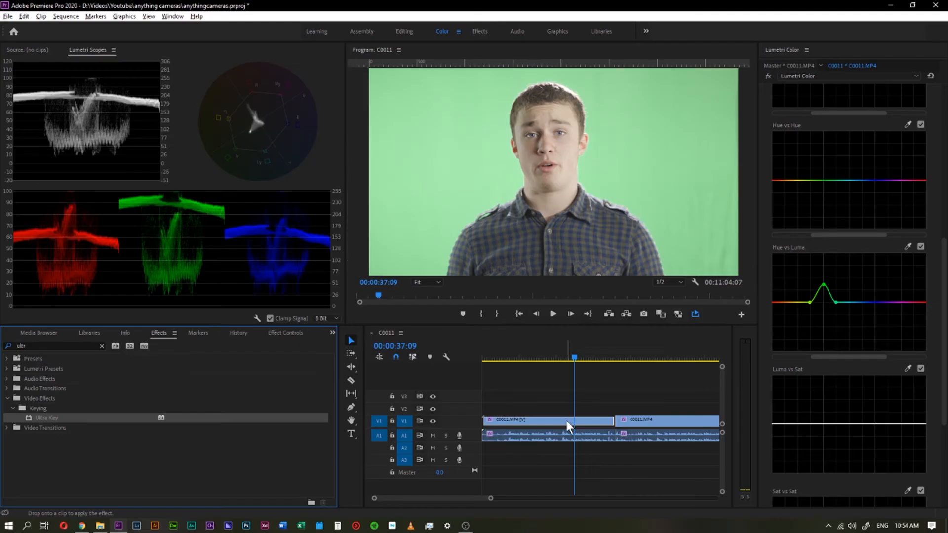
pyautogui.moveTo(567, 420); pyautogui.dragTo(567, 421)
pyautogui.click(286, 332)
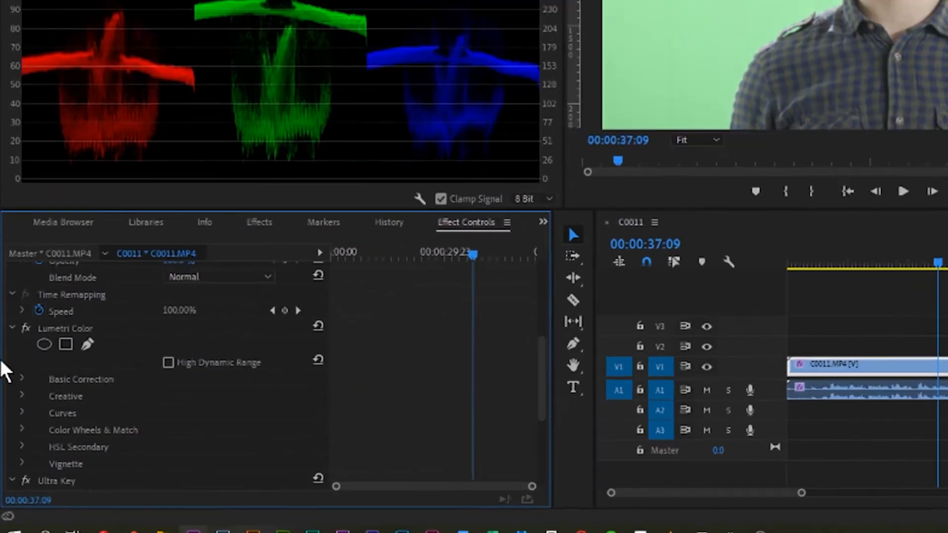
pyautogui.scroll(-5, 102, 373)
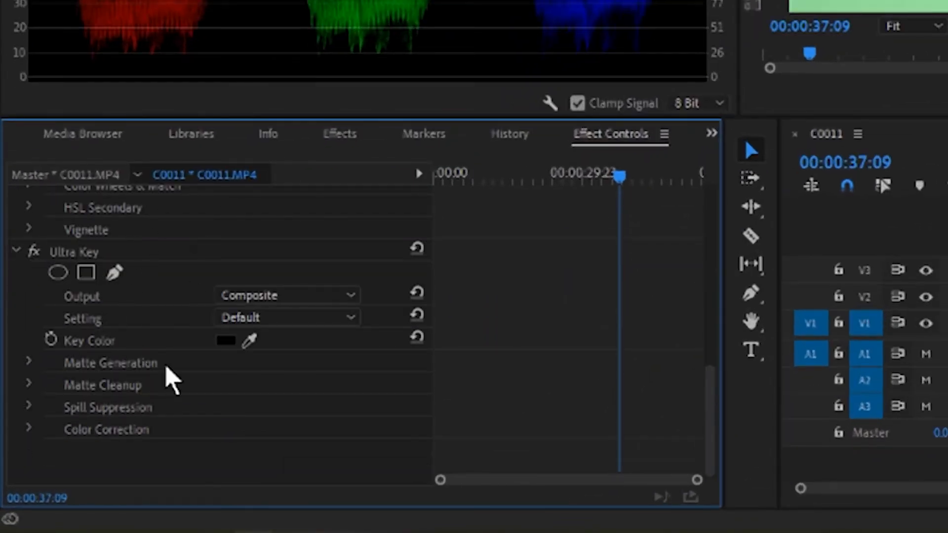
# - Sample the green backdrop beside the man's head as the Ultra Key's key color
pyautogui.moveTo(249, 341); pyautogui.dragTo(243, 348)
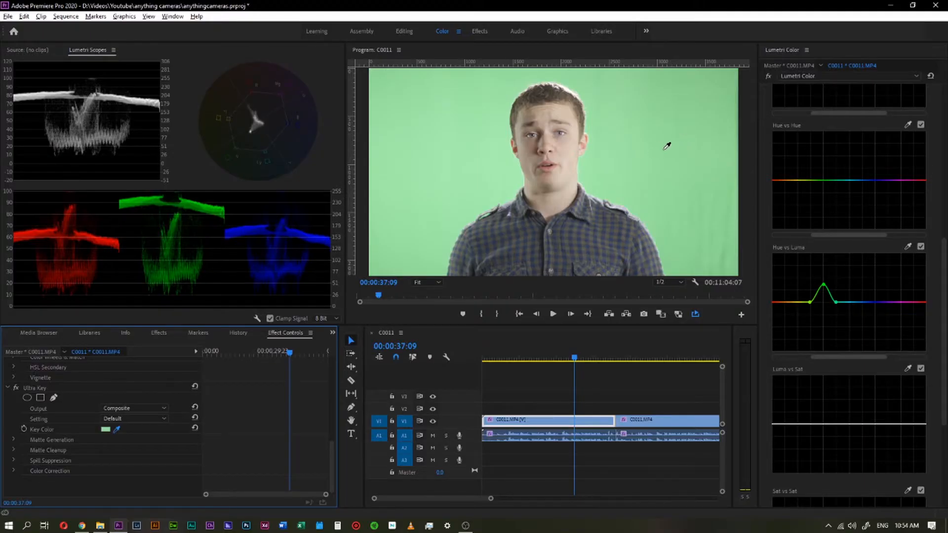
pyautogui.click(660, 147)
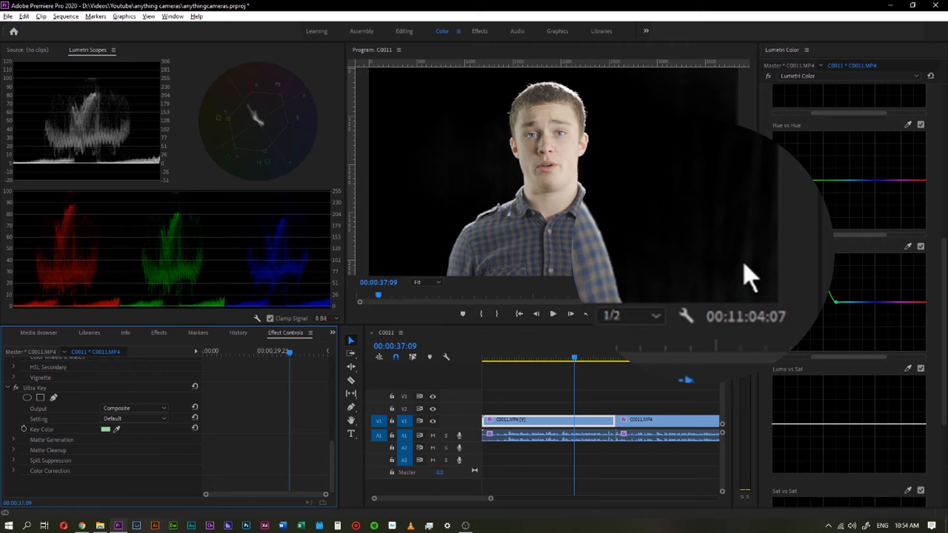
pyautogui.click(715, 242)
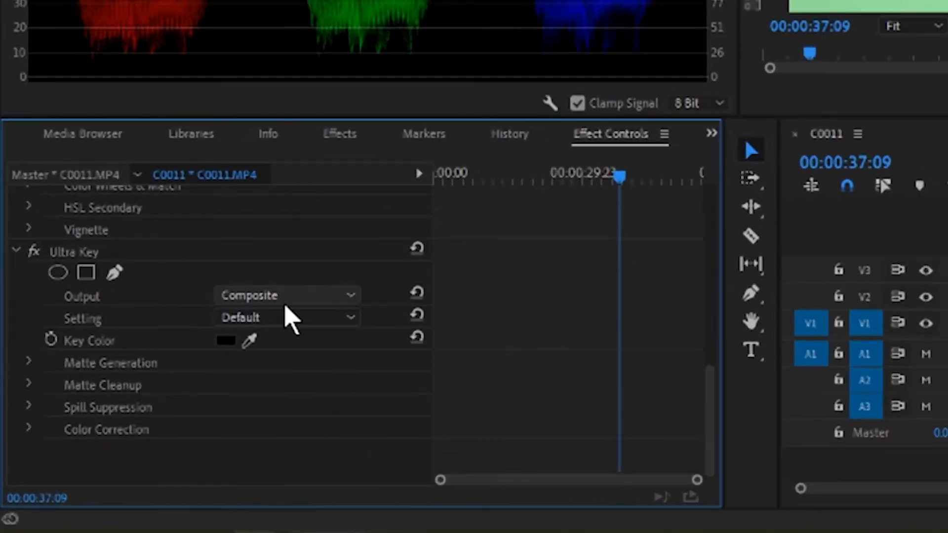
# - Set the Ultra Key output to Alpha Channel and sample the key color from the green backdrop beside the man's head
pyautogui.click(159, 409)
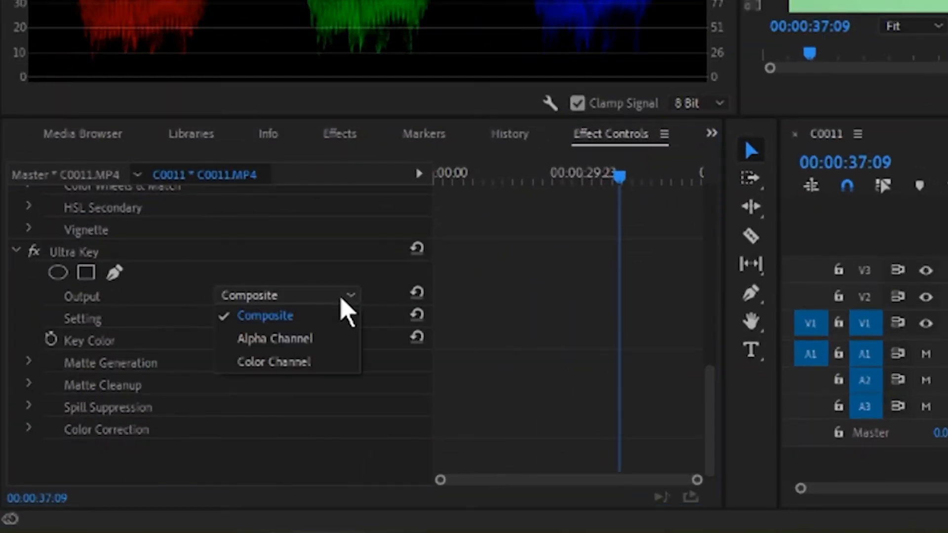
pyautogui.click(299, 341)
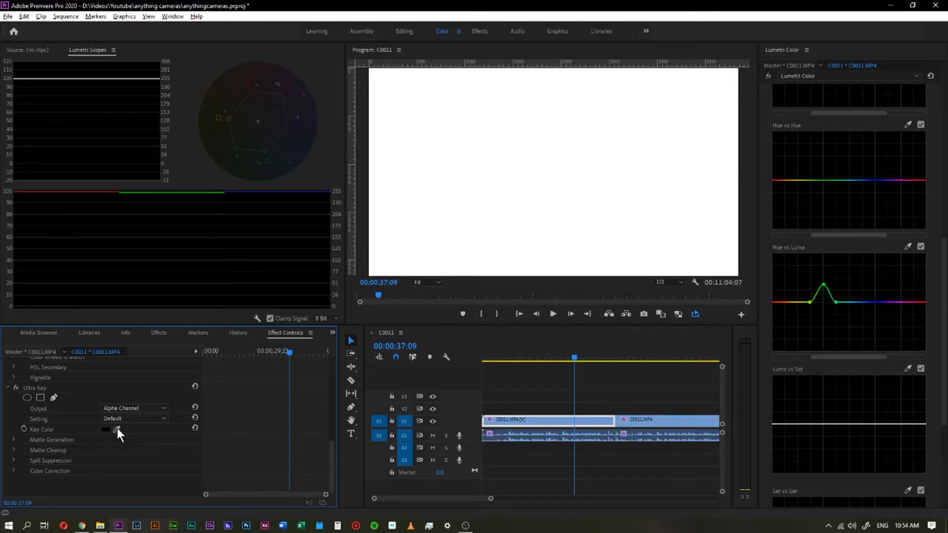
pyautogui.click(117, 428)
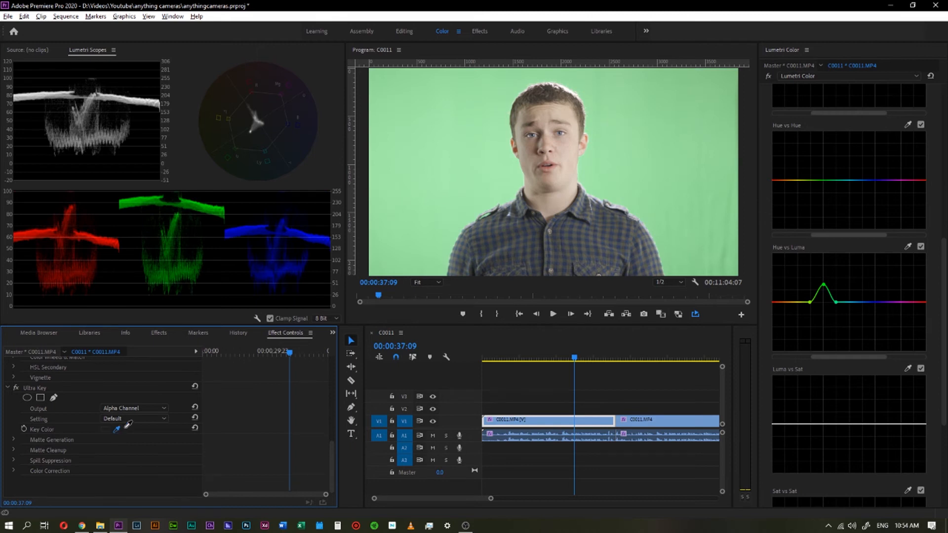
pyautogui.click(663, 153)
pyautogui.click(640, 140)
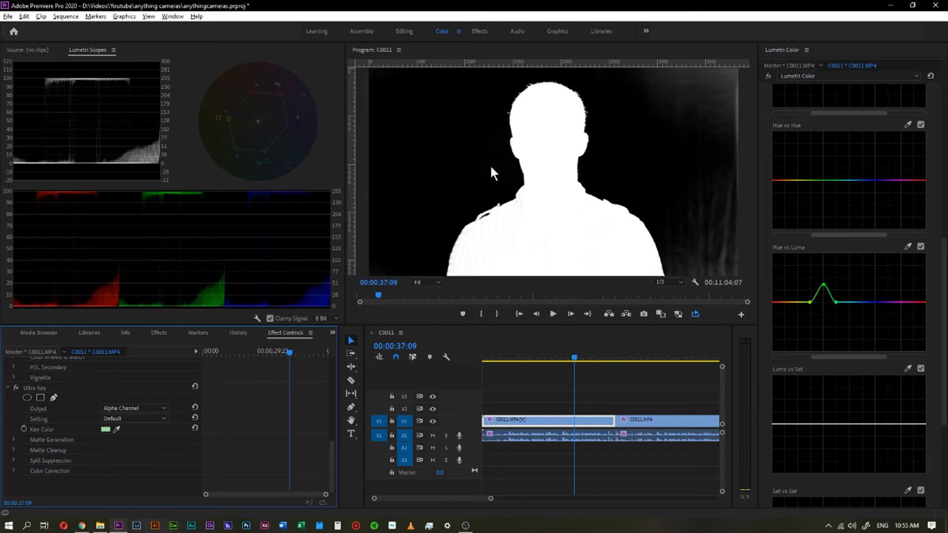
# - Resample the key color from backdrop areas lower down, above the man's shoulder, to compare the mattes
pyautogui.click(490, 210)
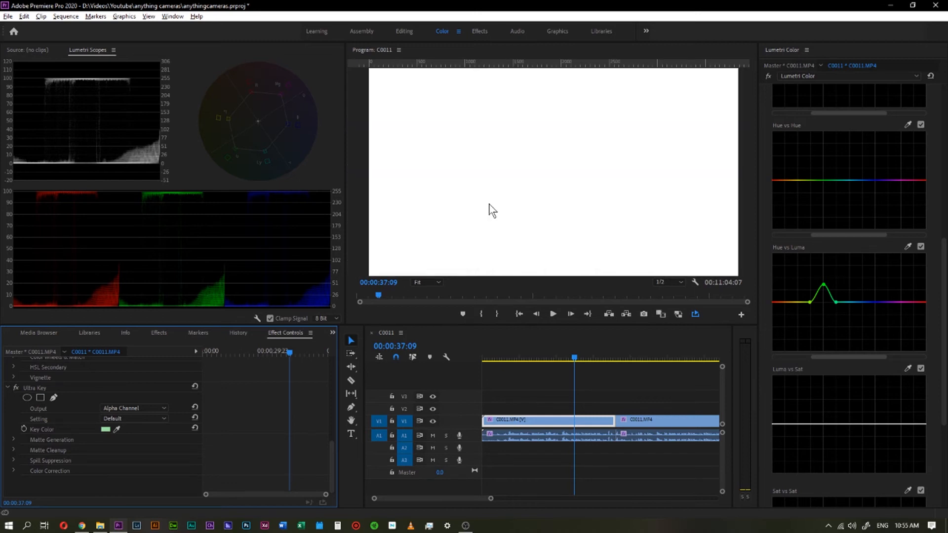
pyautogui.moveTo(116, 428); pyautogui.dragTo(662, 176)
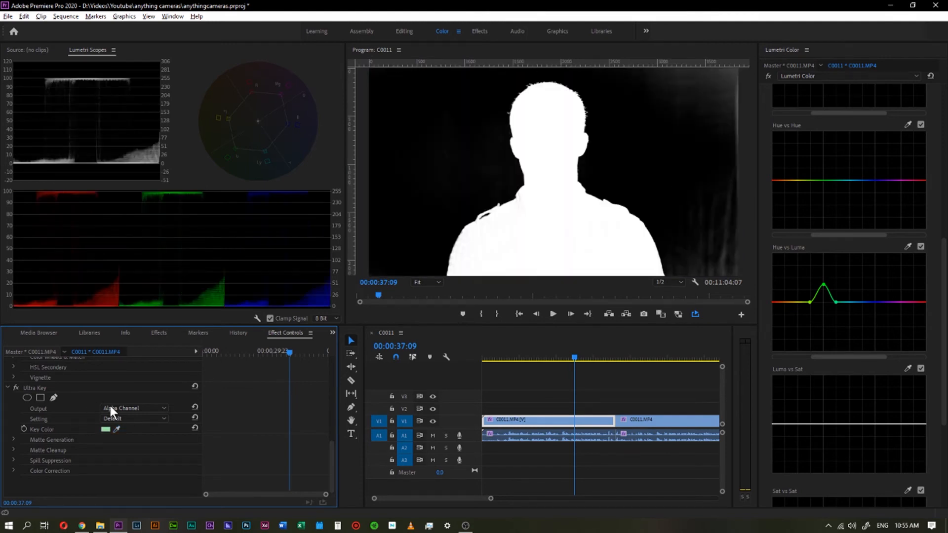
pyautogui.moveTo(116, 429); pyautogui.dragTo(672, 202)
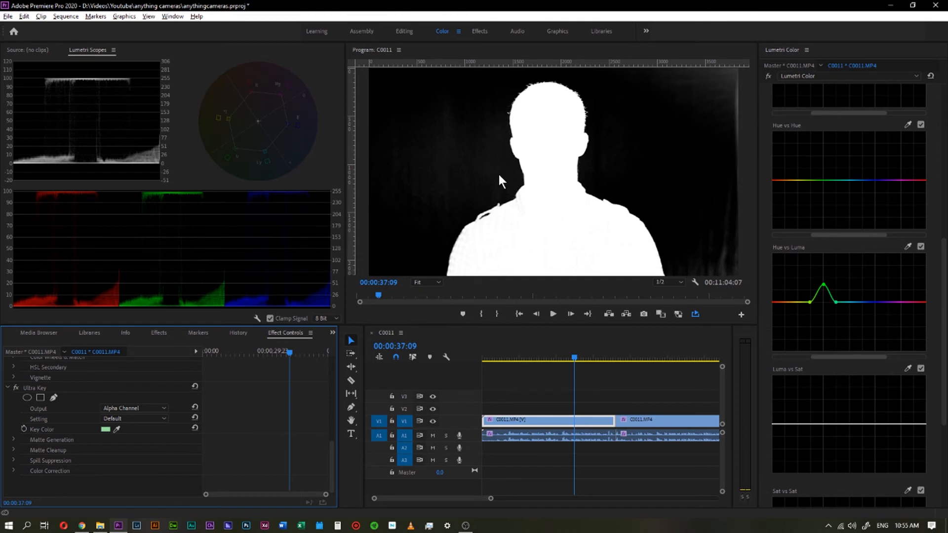
# - Expand Matte Generation, try Highlight at 100 and set it to 0
pyautogui.click(13, 437)
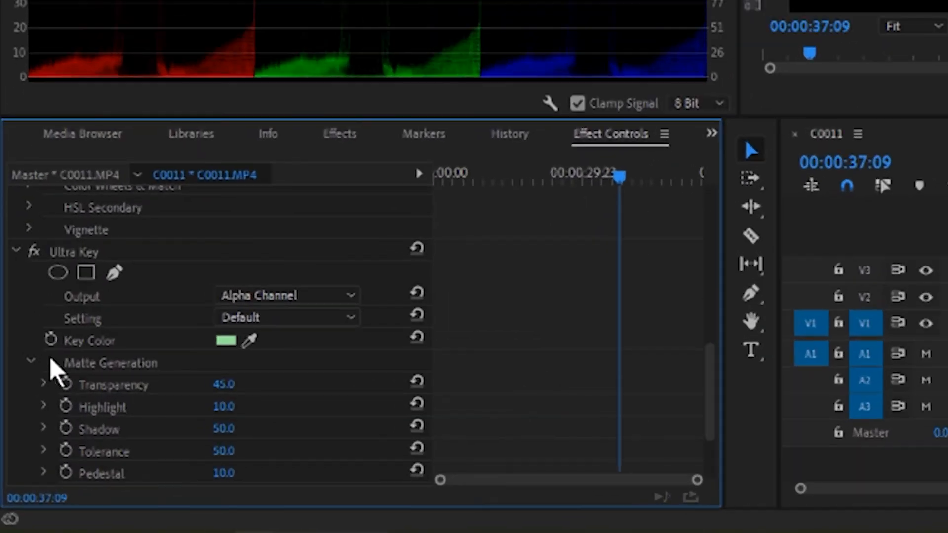
pyautogui.scroll(-3, 119, 371)
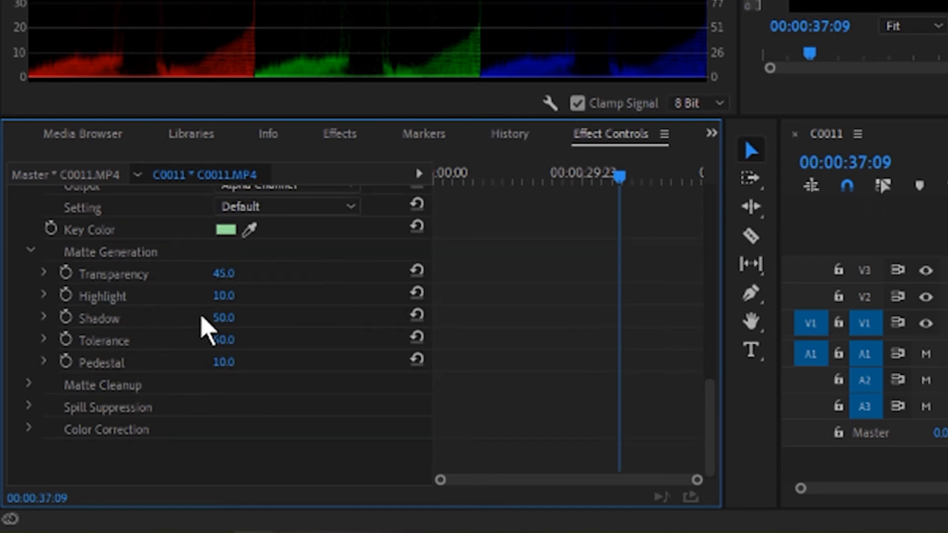
pyautogui.moveTo(222, 298); pyautogui.dragTo(242, 296)
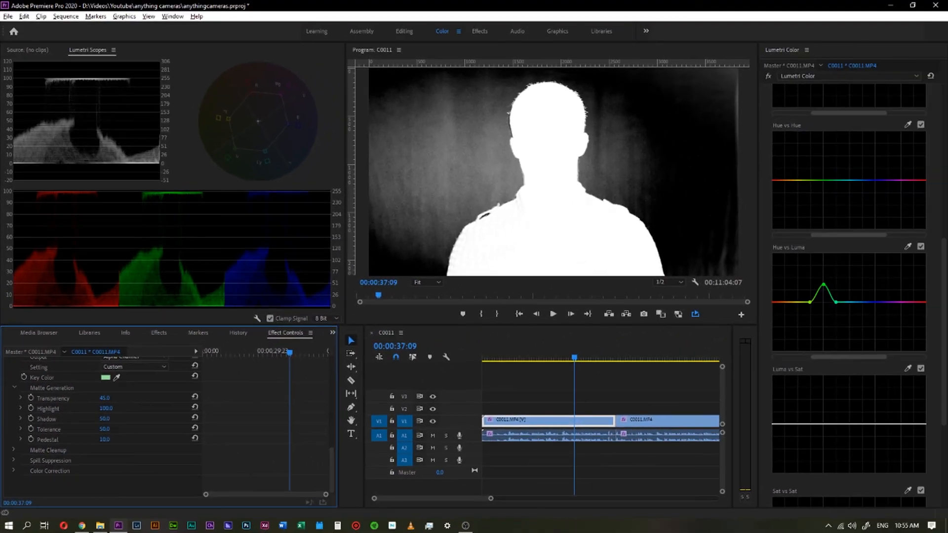
pyautogui.moveTo(105, 408); pyautogui.dragTo(56, 409)
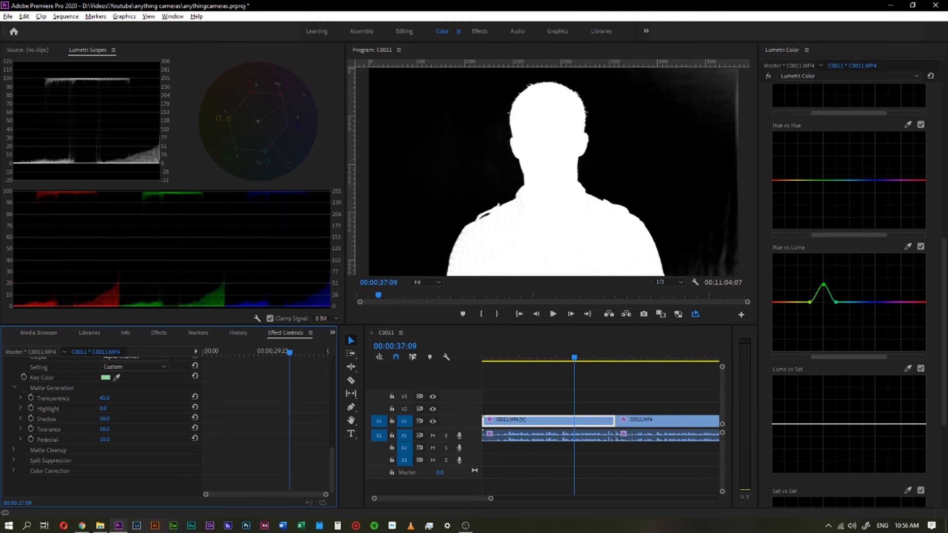
# - Try lower Matte Generation Shadow values down to 1 and set Shadow back to 50
pyautogui.moveTo(104, 419); pyautogui.dragTo(79, 419)
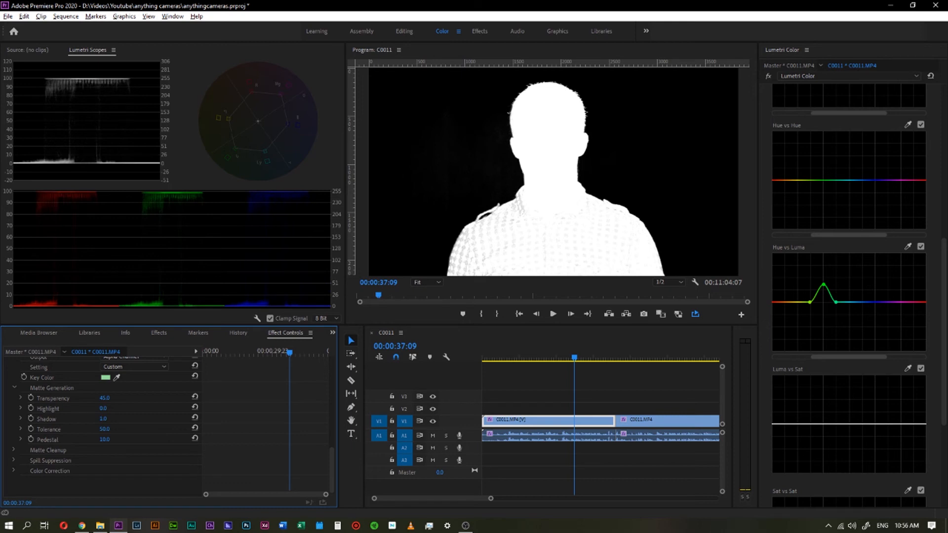
pyautogui.moveTo(105, 418)
pyautogui.mouseDown()
pyautogui.moveTo(142, 419)
pyautogui.moveTo(121, 419)
pyautogui.mouseUp()
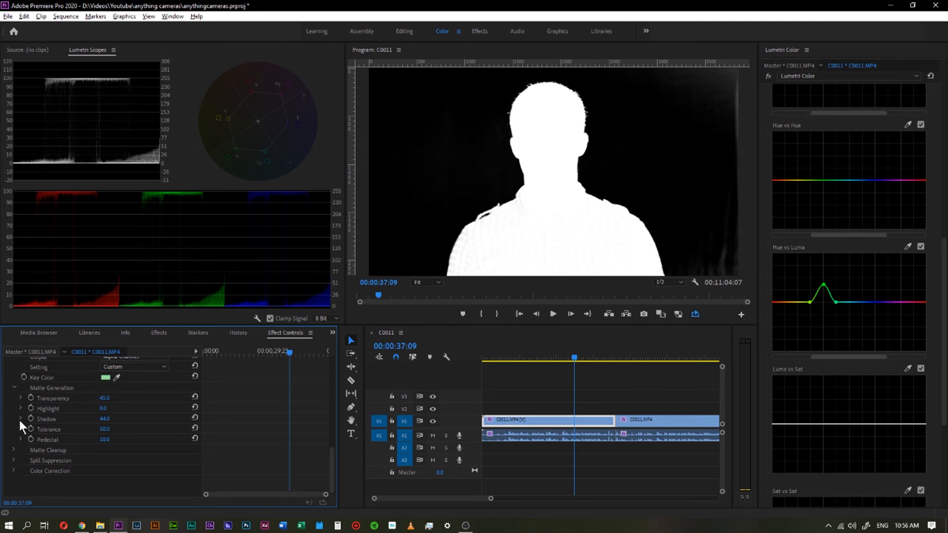
pyautogui.click(108, 419)
pyautogui.write('50')
pyautogui.press('Return')
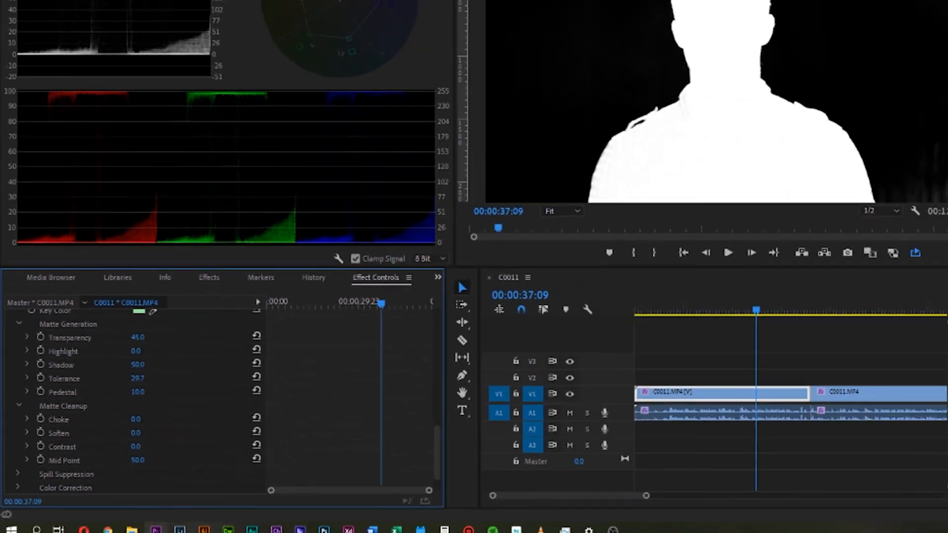
# - Raise the Matte Cleanup Contrast to 37 and fine-tune it a little higher to darken the remaining grey backdrop
pyautogui.moveTo(220, 409); pyautogui.dragTo(238, 410)
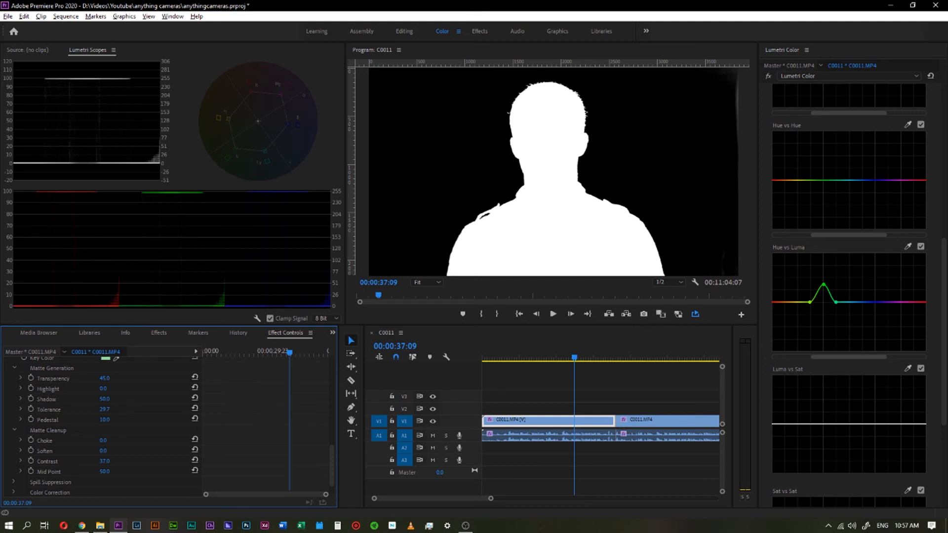
pyautogui.click(105, 461)
pyautogui.click(20, 461)
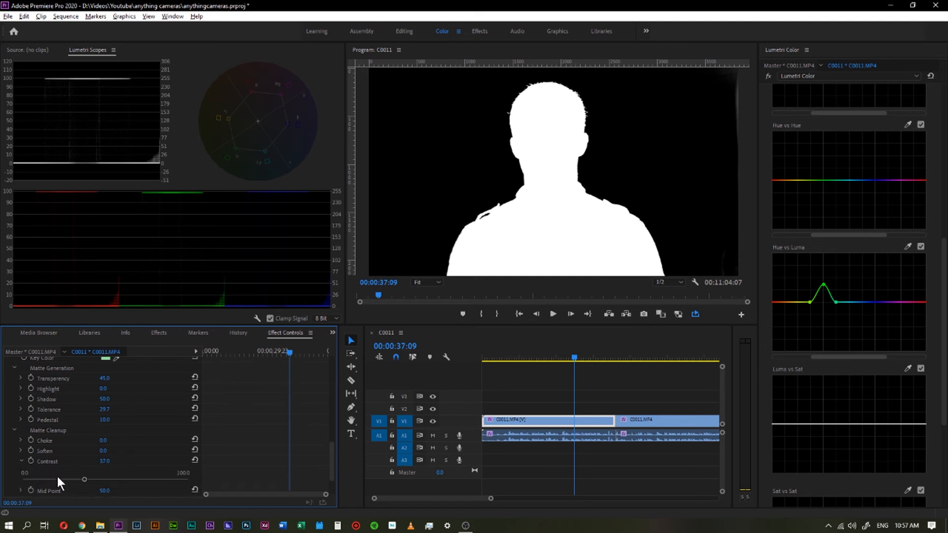
pyautogui.moveTo(78, 478)
pyautogui.mouseDown()
pyautogui.moveTo(70, 475)
pyautogui.moveTo(96, 478)
pyautogui.mouseUp()
# - Switch the Ultra Key output back to Composite
pyautogui.scroll(3, 93, 407)
pyautogui.click(127, 384)
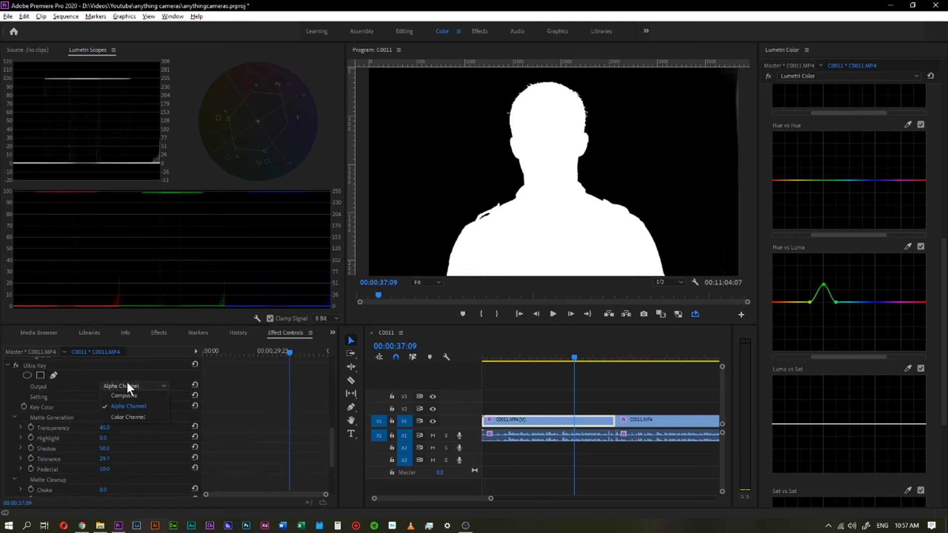
pyautogui.click(120, 395)
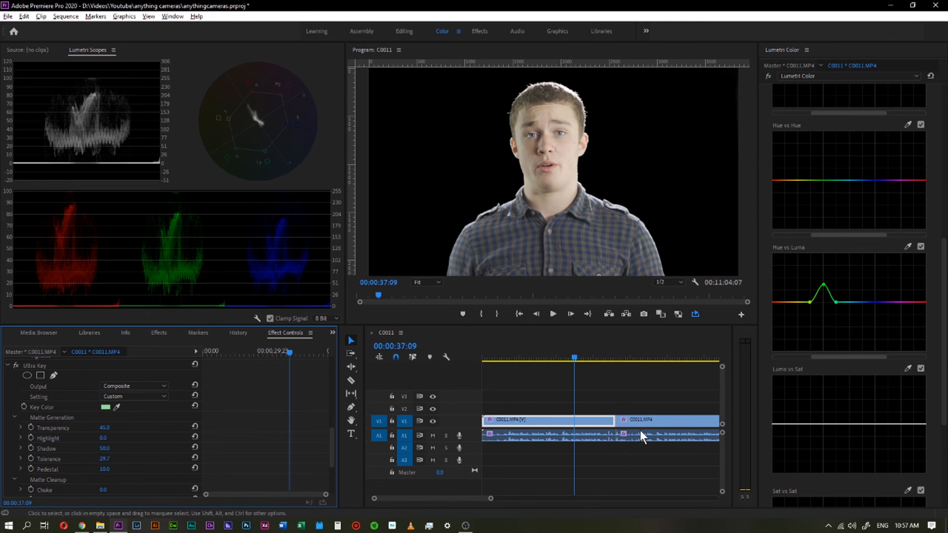
# - Delete the second C0011.MP4 clip from the sequence
pyautogui.click(649, 420)
pyautogui.press('Delete')
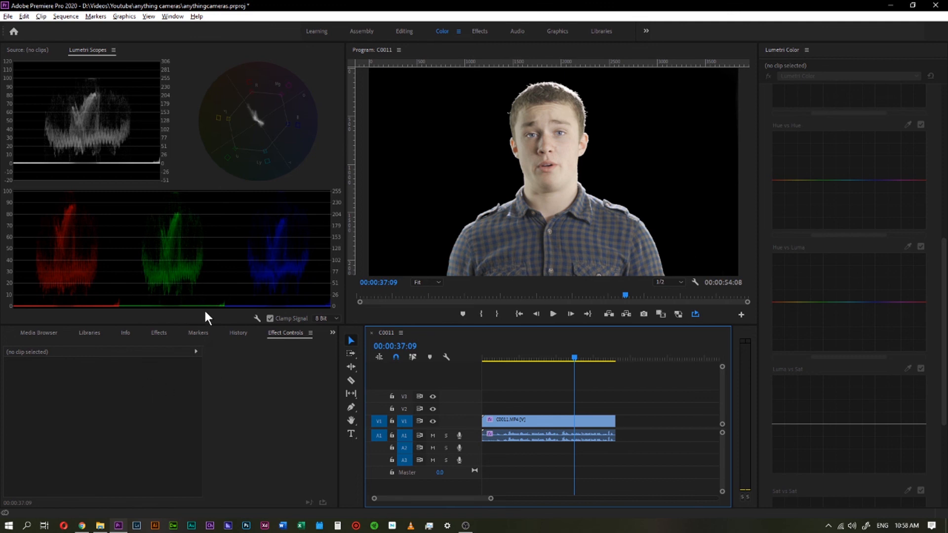
# - Move the keyed clip's video up to V2 and place the architectural-design office image beneath it on V1, matching the clip's length
pyautogui.hotkey('shift', '1')
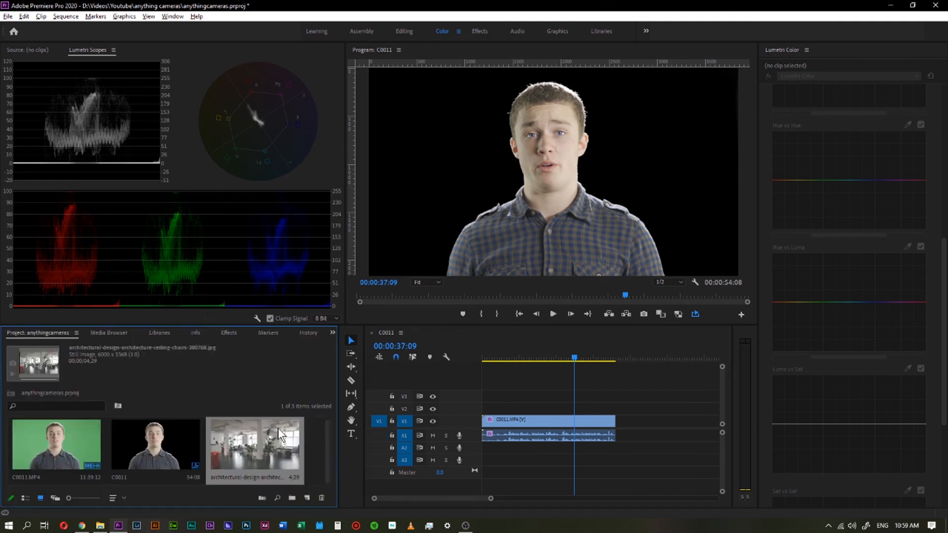
pyautogui.click(526, 420)
pyautogui.moveTo(526, 420); pyautogui.dragTo(525, 413)
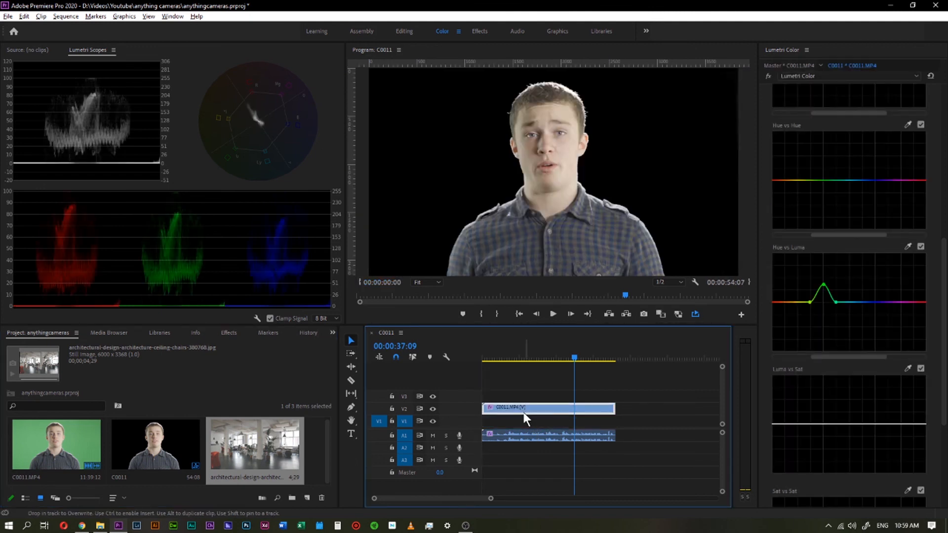
pyautogui.moveTo(242, 446); pyautogui.dragTo(618, 405)
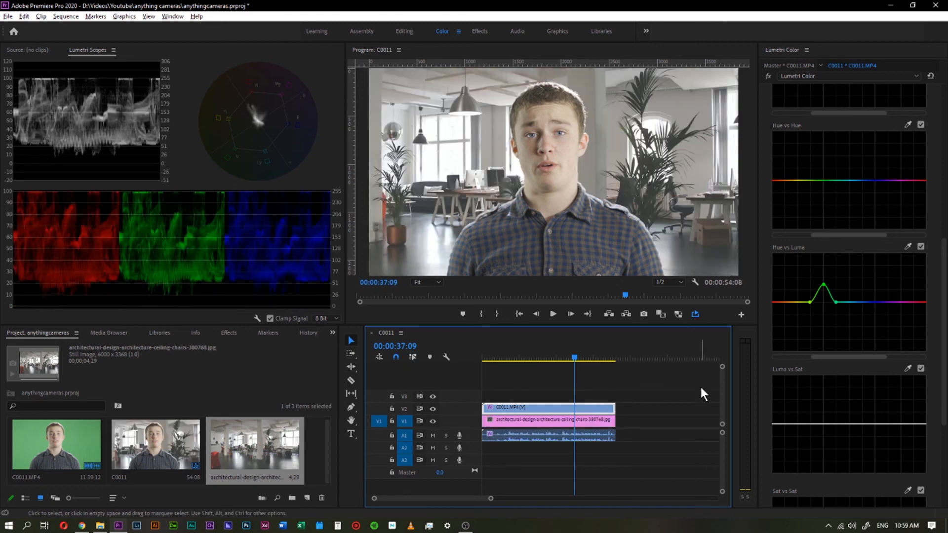